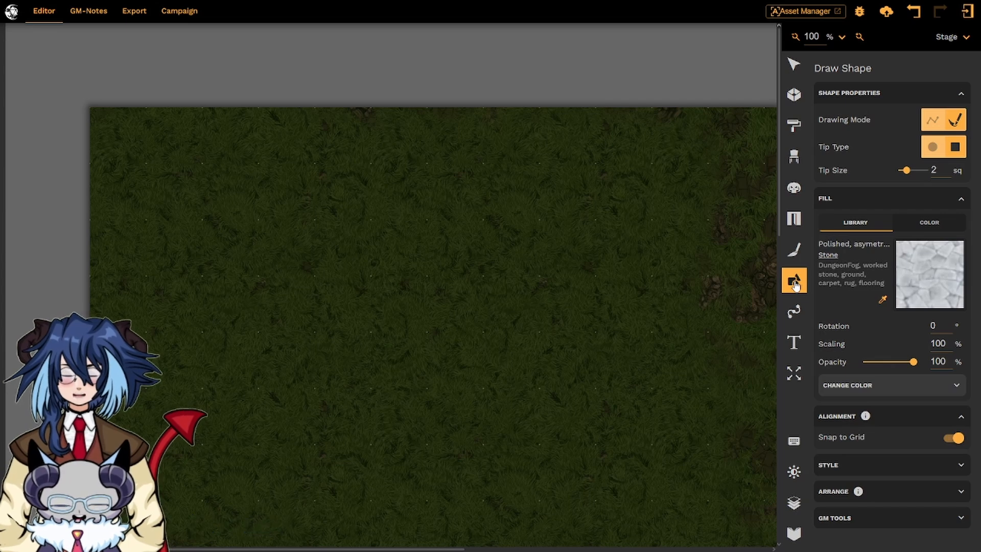
Draw a rectangle of polished asymmetric stone tiles point by point near the map's upper edge, about 8 by 3 squares
click(932, 123)
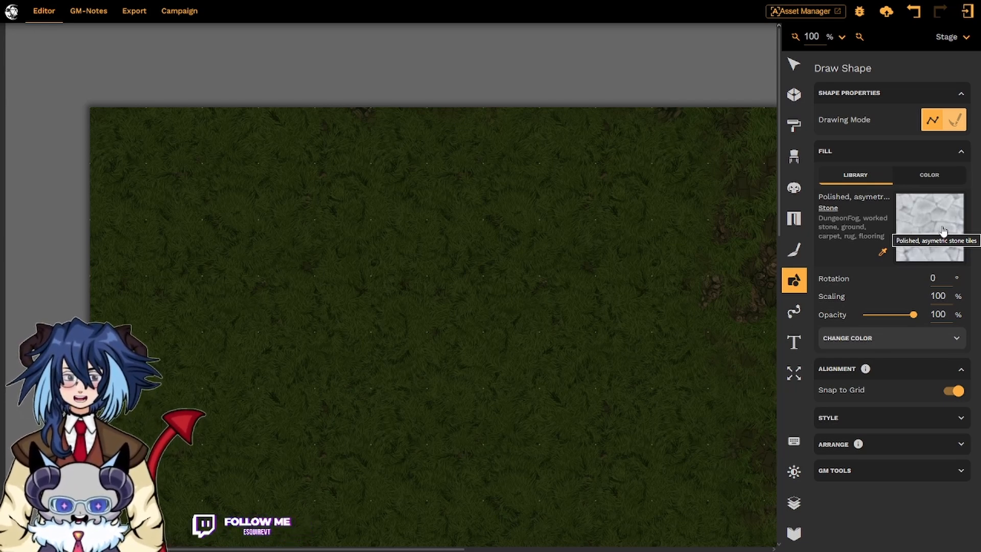
click(829, 208)
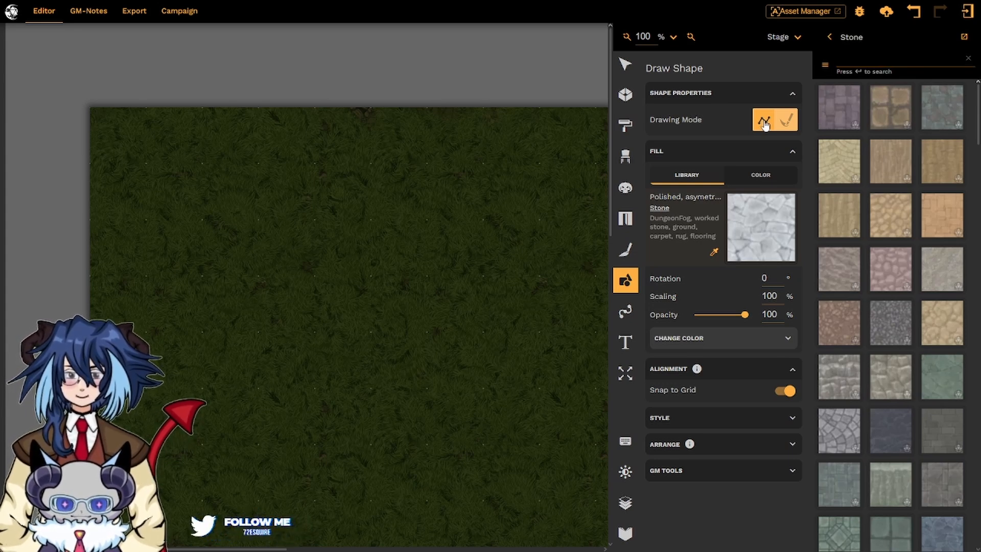
click(148, 163)
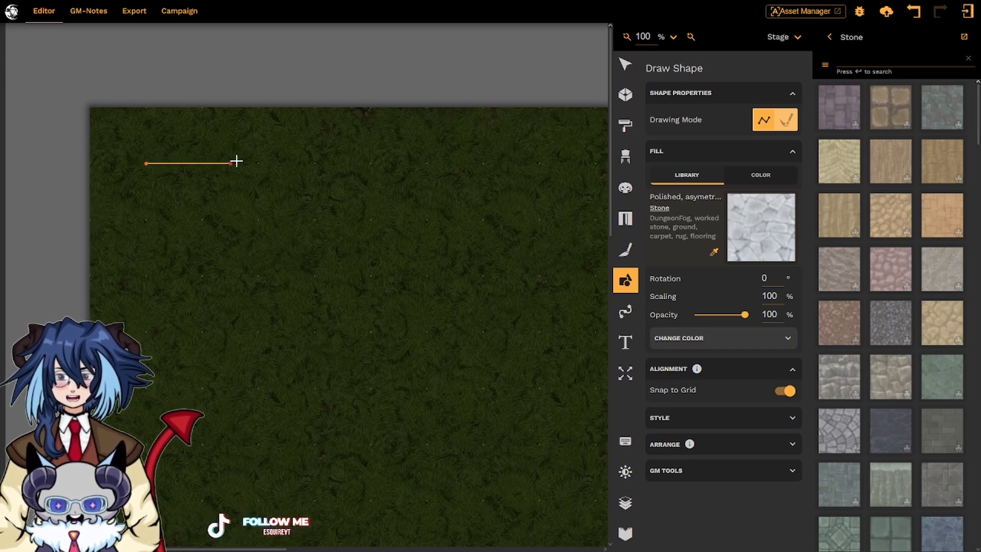
click(590, 164)
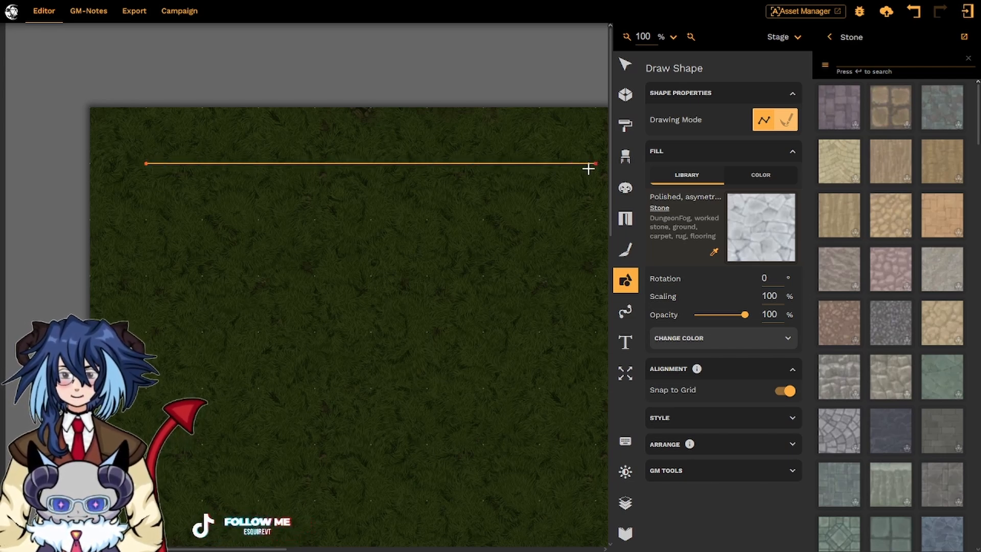
click(592, 331)
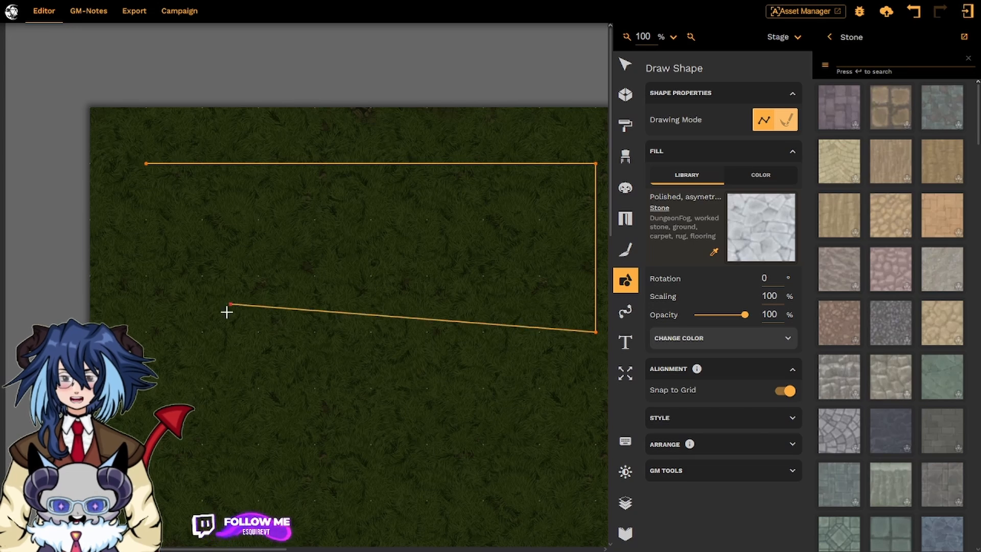
click(145, 331)
click(150, 163)
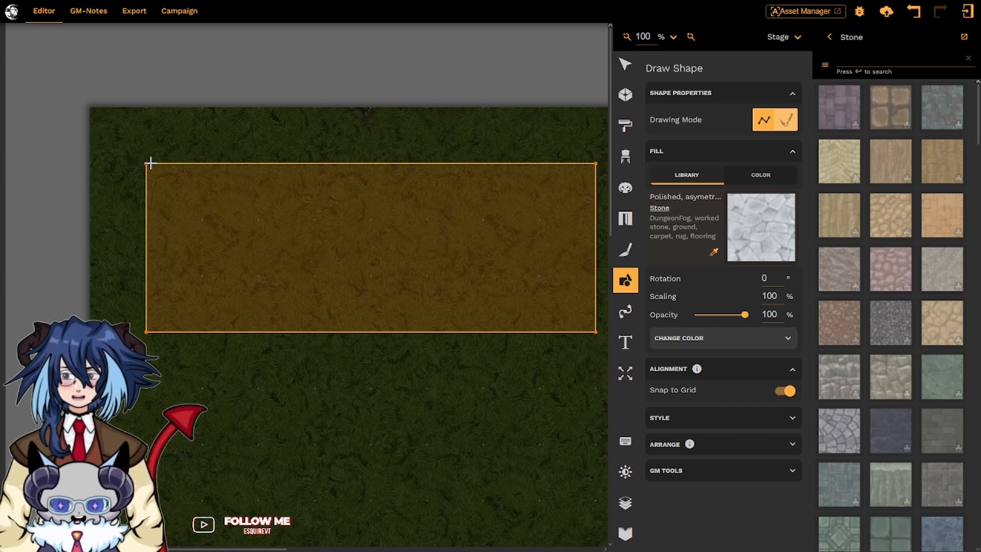
click(150, 163)
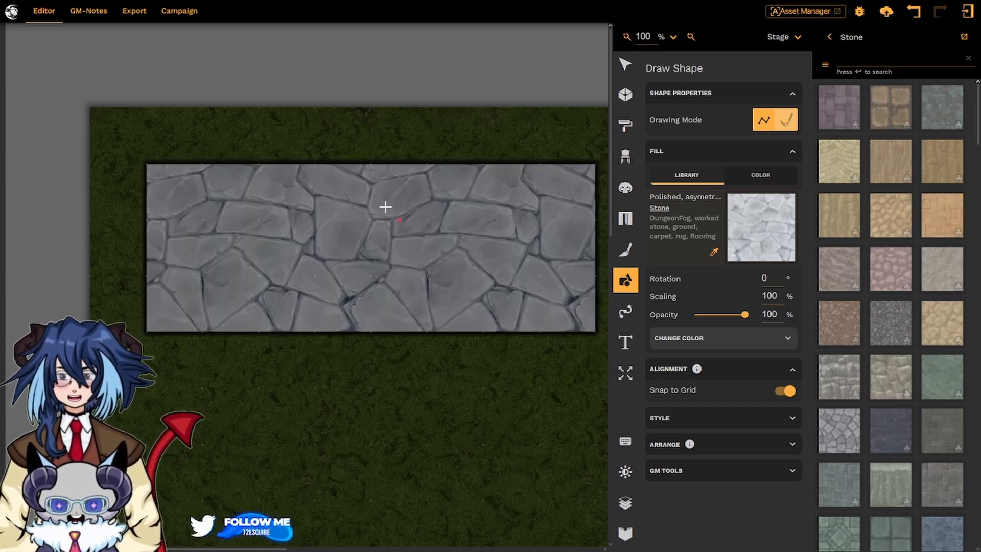
Using the square brush tip at 2 sq, stamp four adjoining stone blocks in a row below the rectangle and paint a continuous strip beneath them
click(790, 121)
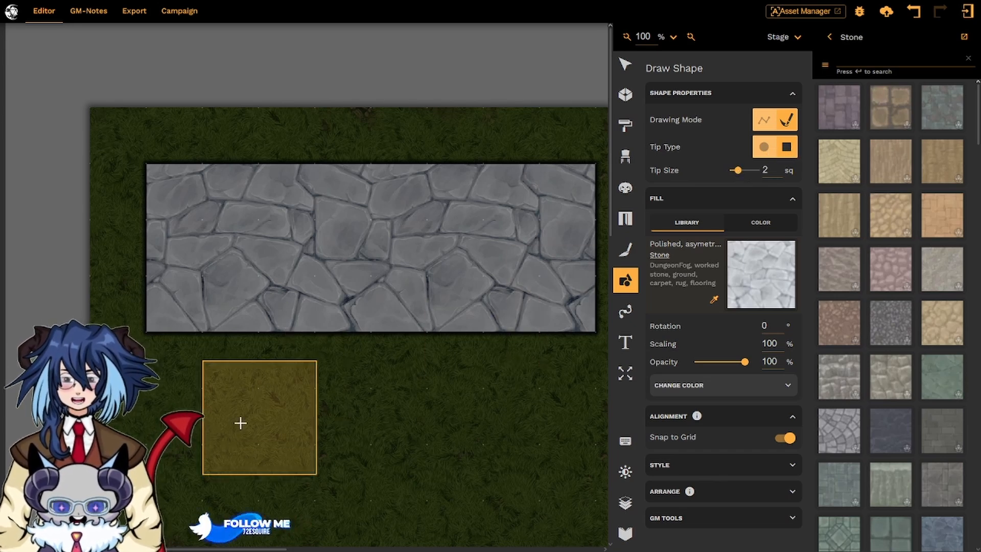
click(201, 446)
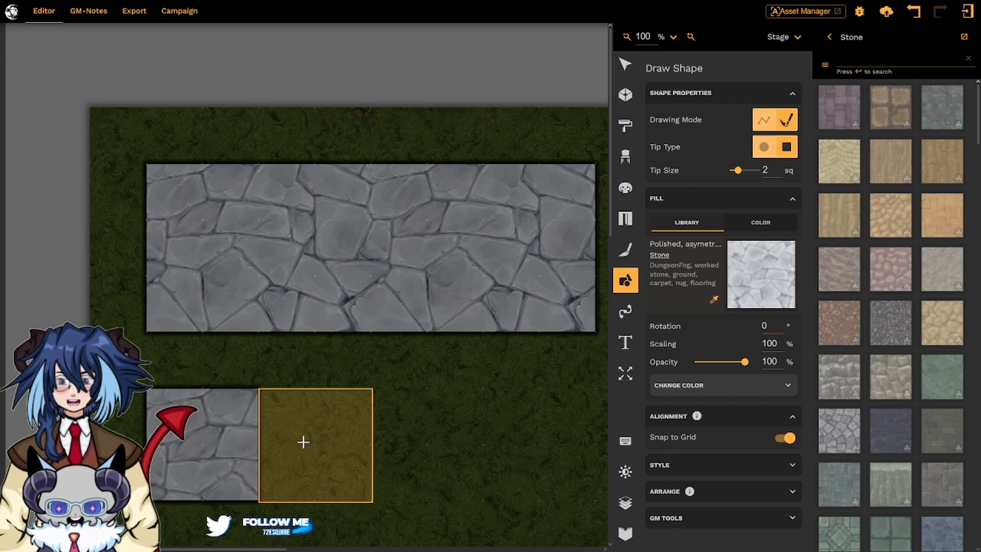
click(305, 440)
click(428, 435)
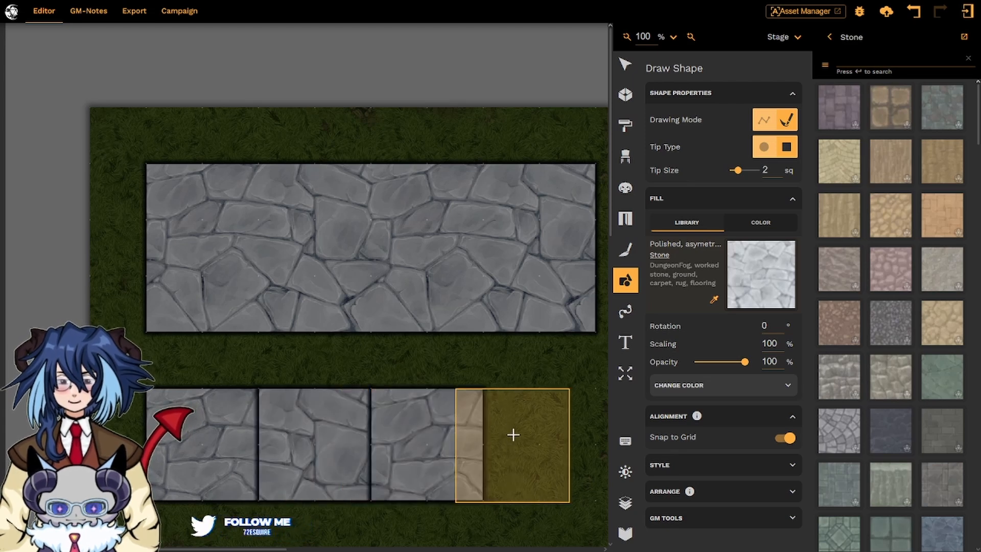
click(543, 433)
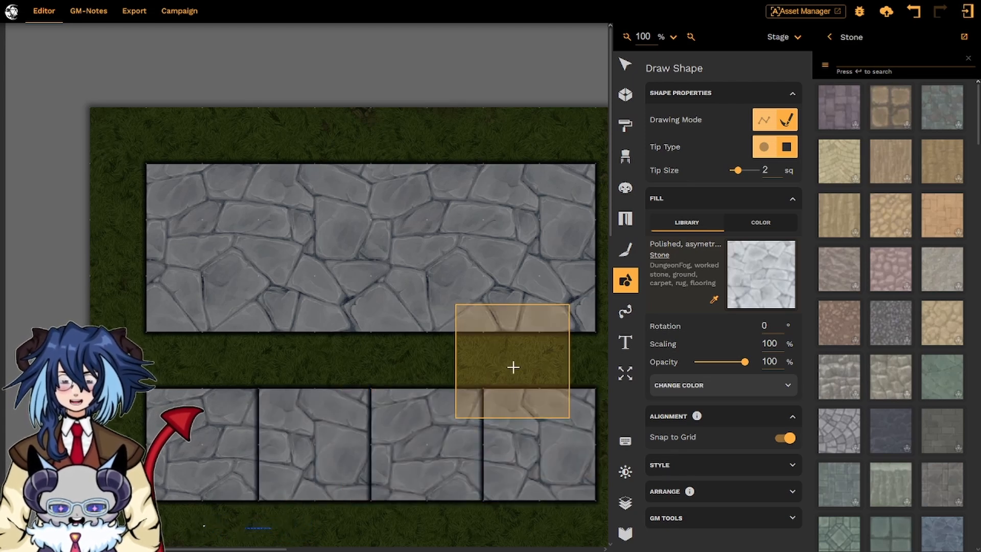
mouse_move(513, 364)
mouse_down()
mouse_move(460, 272)
mouse_move(475, 192)
mouse_up()
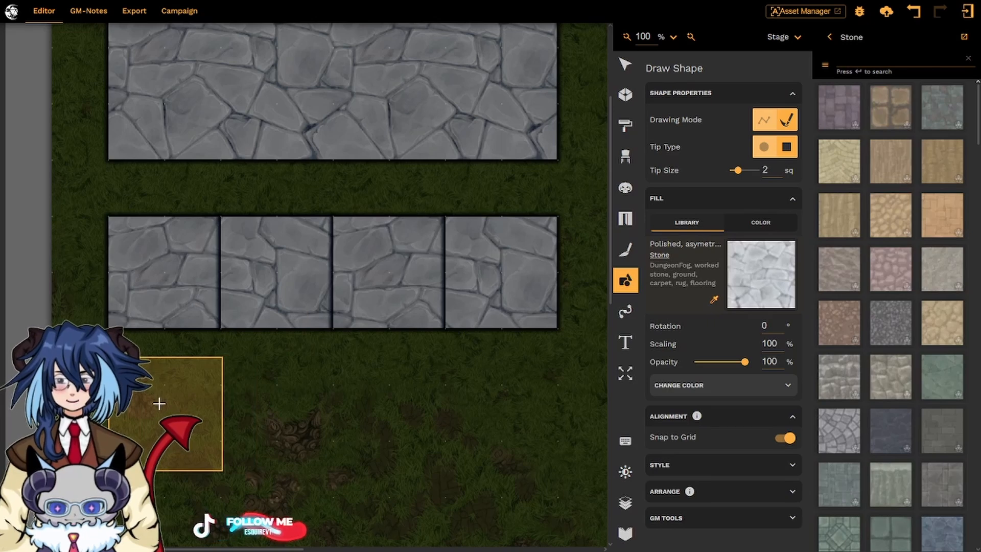
drag(158, 401, 528, 400)
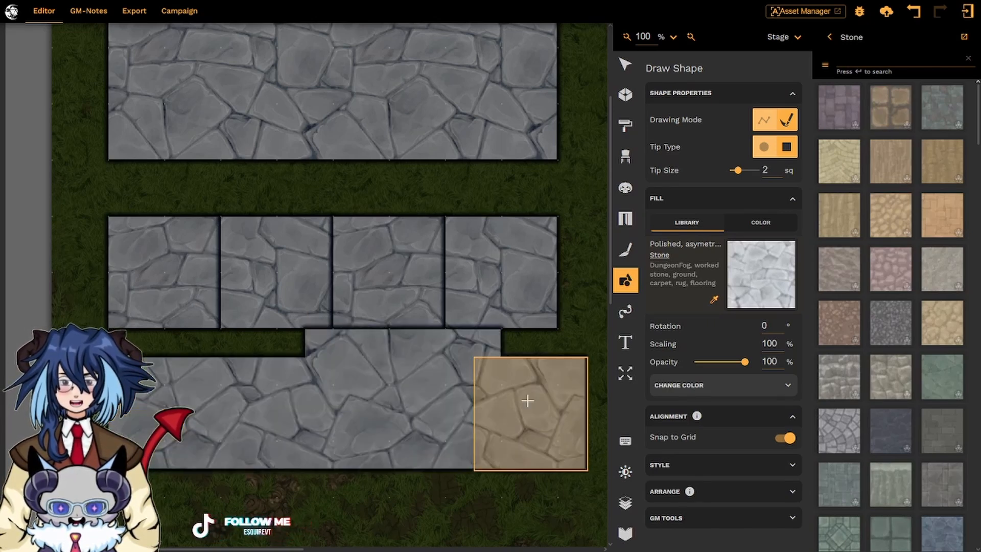
Examine the color adjustment and style options of the painted stone strip
click(427, 405)
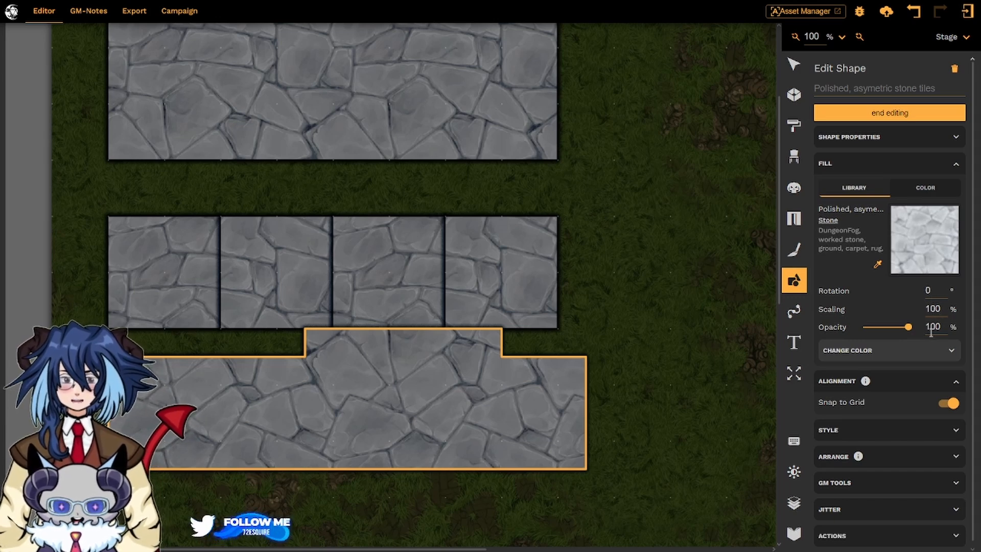
click(953, 352)
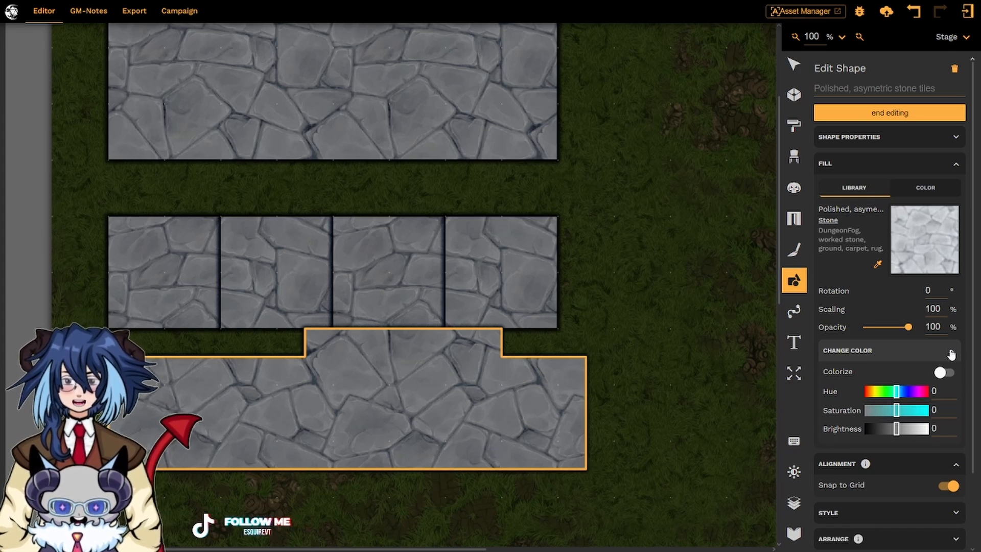
click(950, 352)
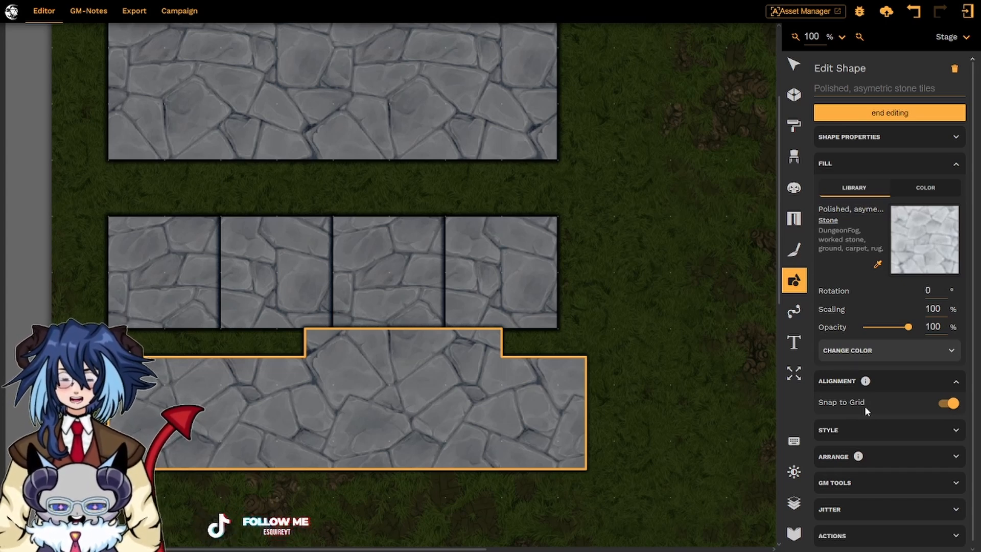
click(869, 429)
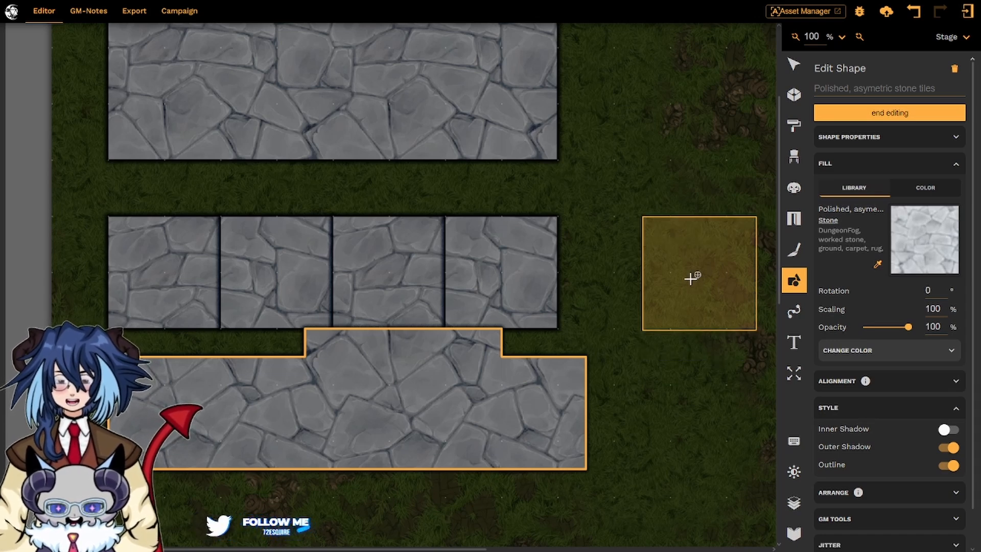
key(Escape)
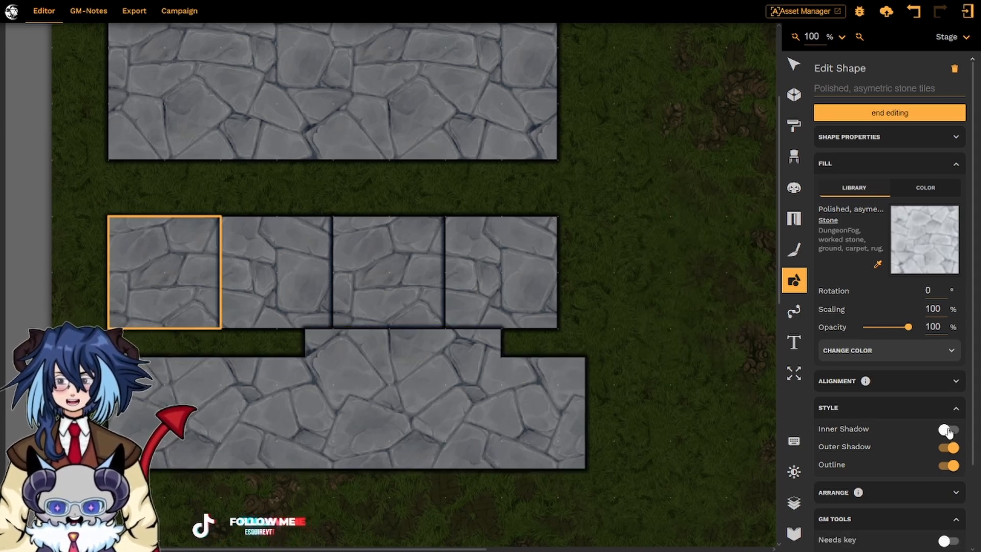
Turn on the inner shadow for the first stone block in the row and switch its outer shadow off and back on
click(947, 431)
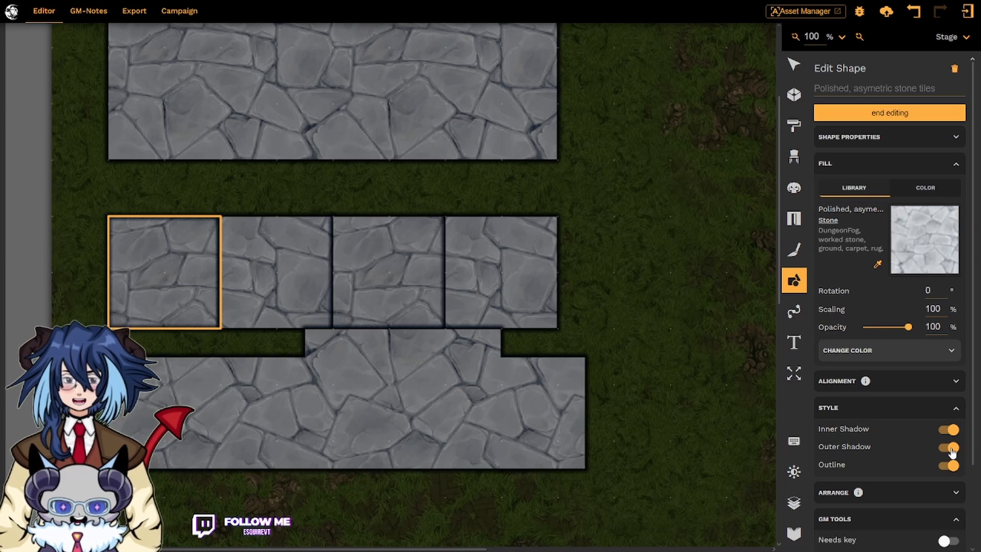
click(951, 448)
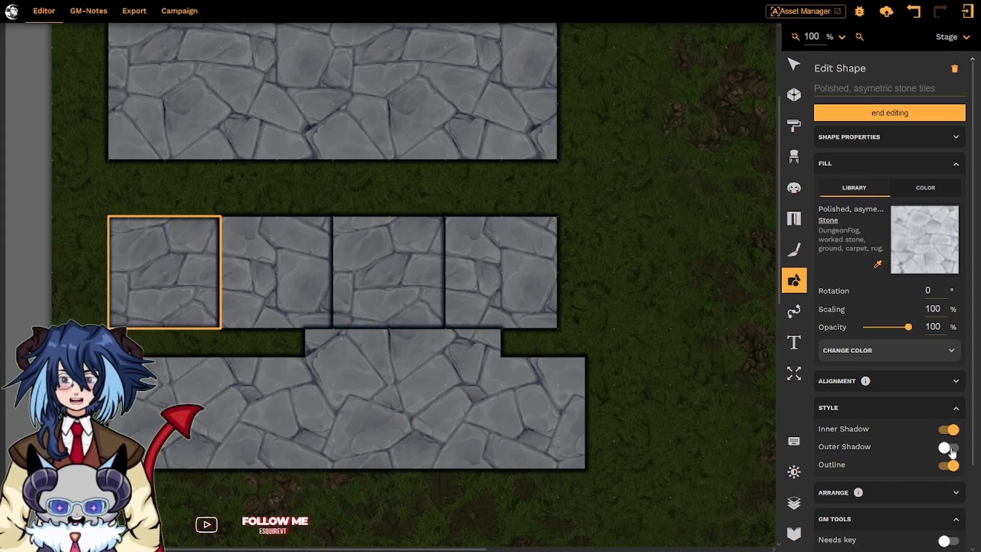
click(950, 448)
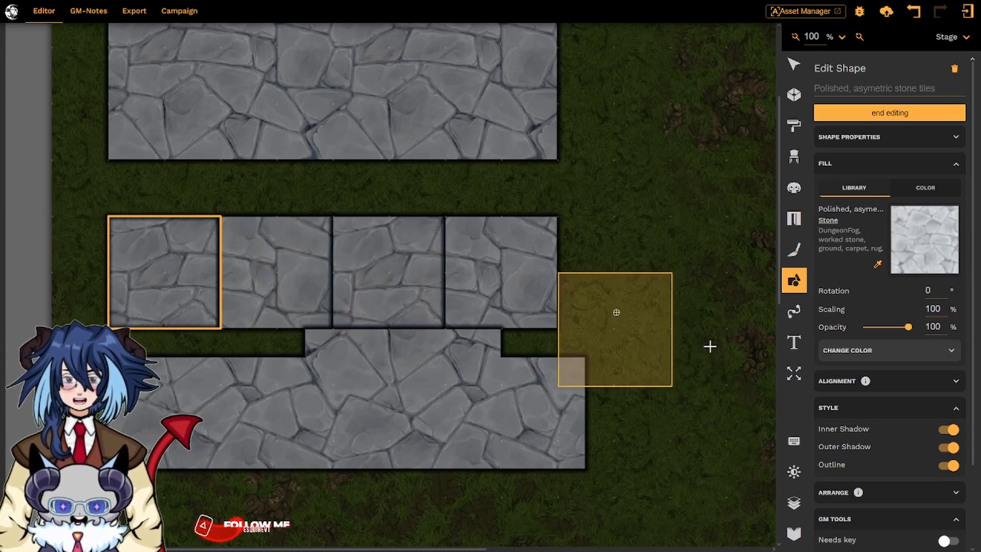
Examine the layering setting and the GM tool options of the first stone block
scroll(889, 409, down, 3)
click(844, 369)
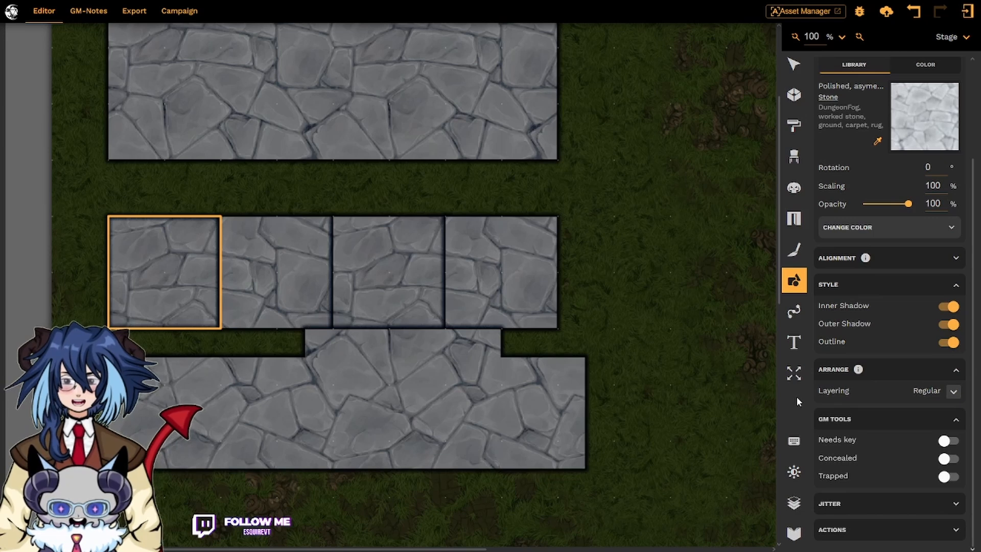
click(956, 370)
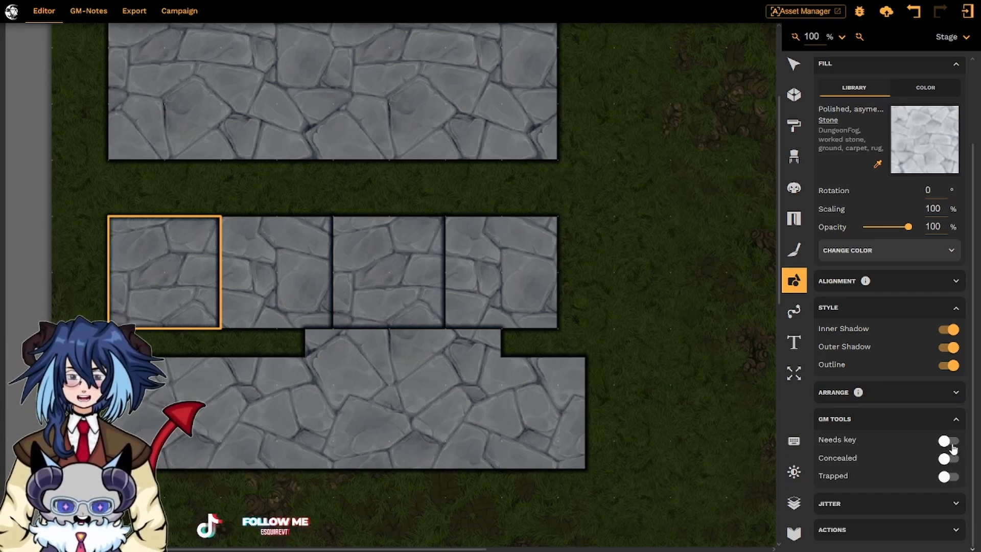
Try the jitter effect on the large upper rectangle with both size and density raised to maximum
click(865, 503)
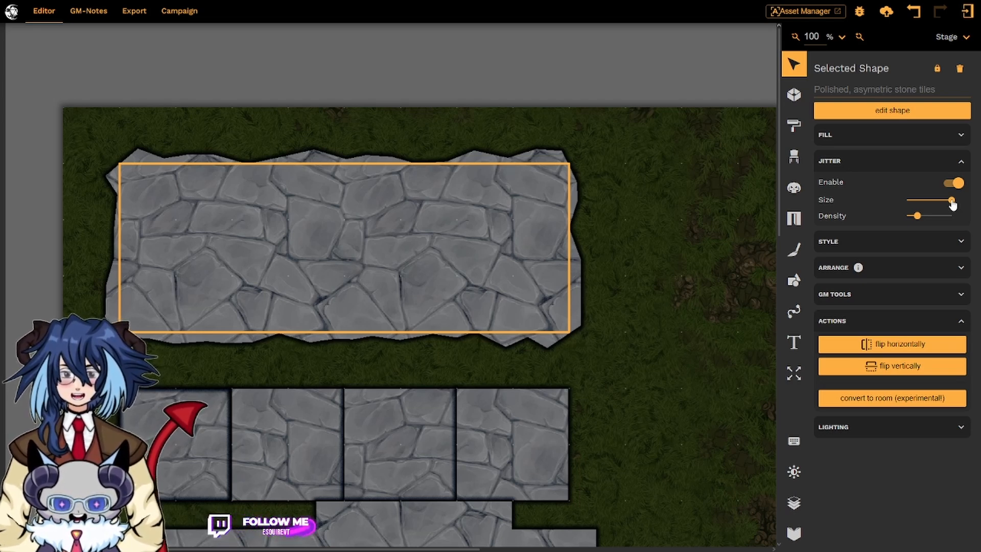
mouse_move(952, 203)
mouse_down()
mouse_move(906, 205)
mouse_move(953, 201)
mouse_up()
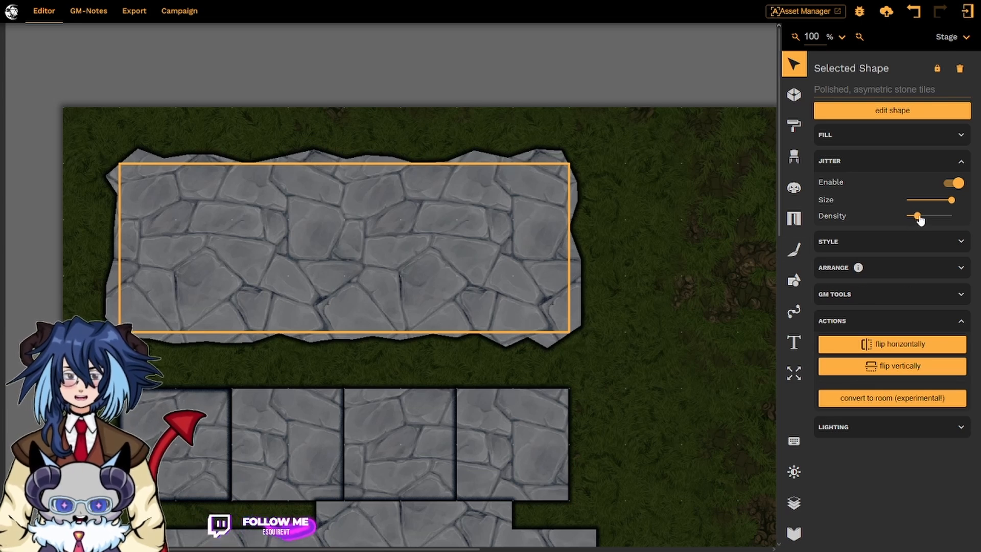
drag(919, 219, 964, 220)
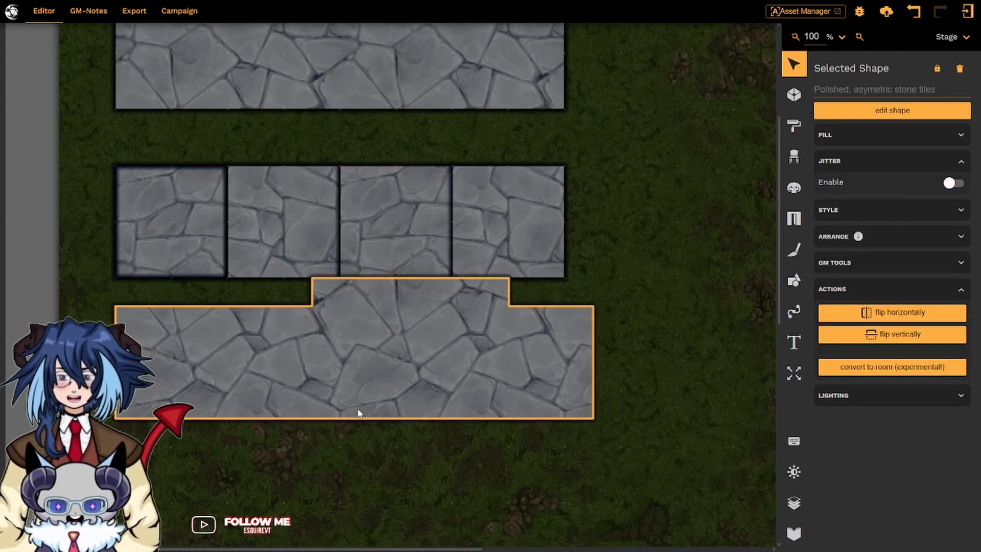
Flip the stepped stone strip horizontally several times, returning it to its original orientation
click(899, 317)
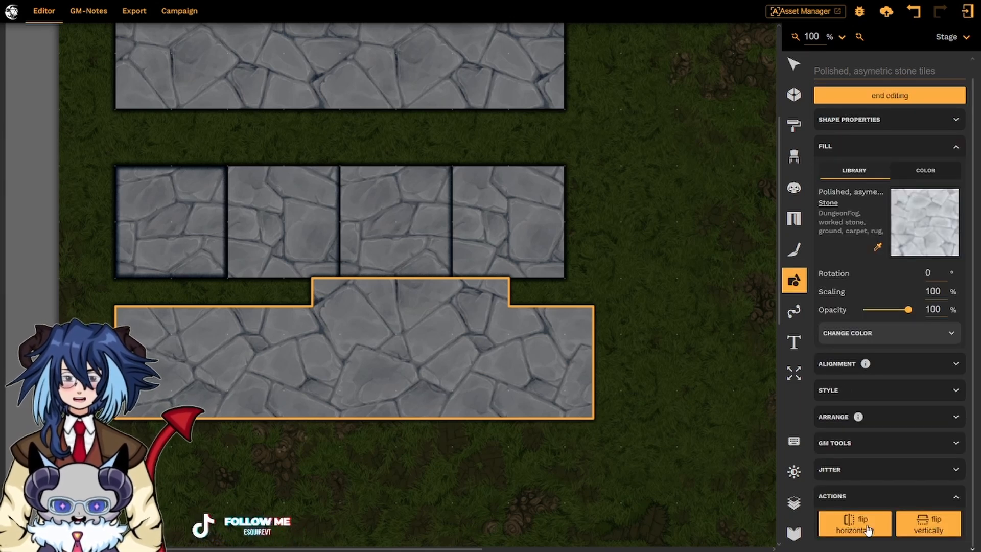
click(869, 530)
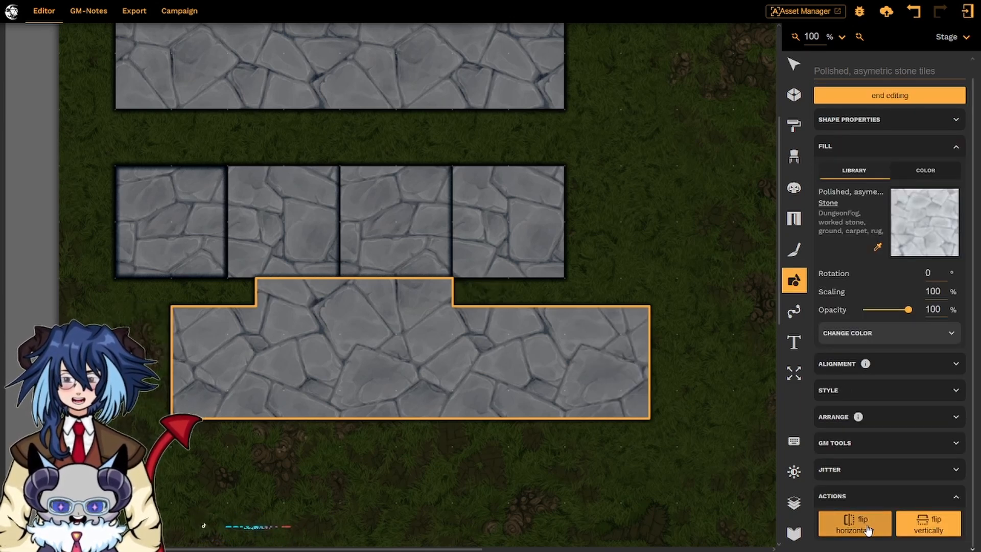
click(868, 530)
click(869, 530)
click(869, 530)
click(869, 530)
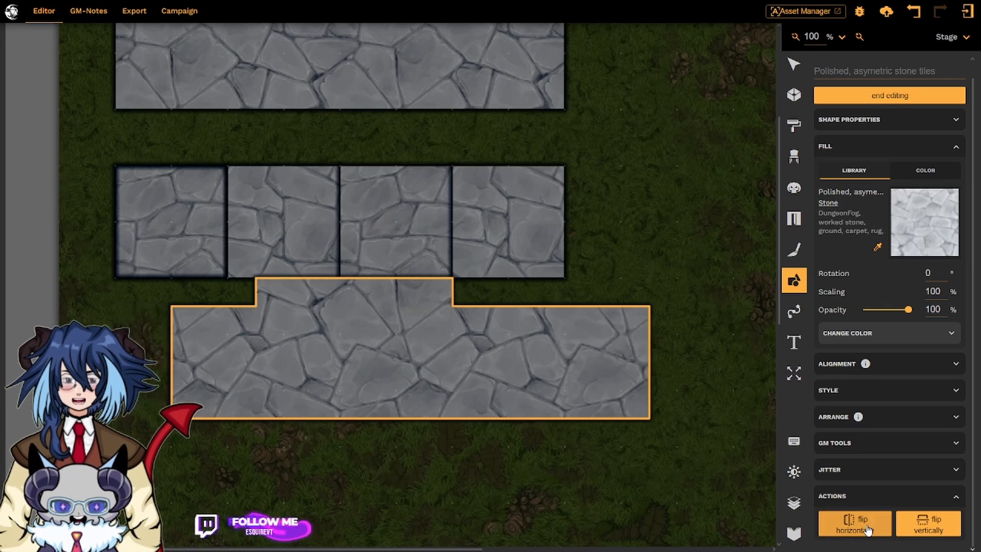
click(869, 530)
Flip the stepped stone strip vertically several times, returning it to its original orientation
click(929, 530)
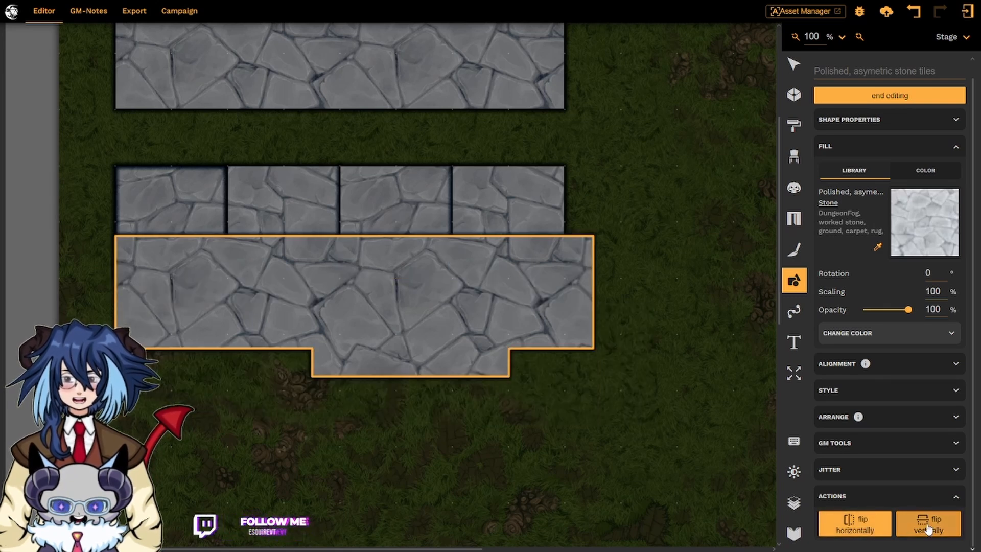
click(929, 530)
click(928, 530)
click(928, 530)
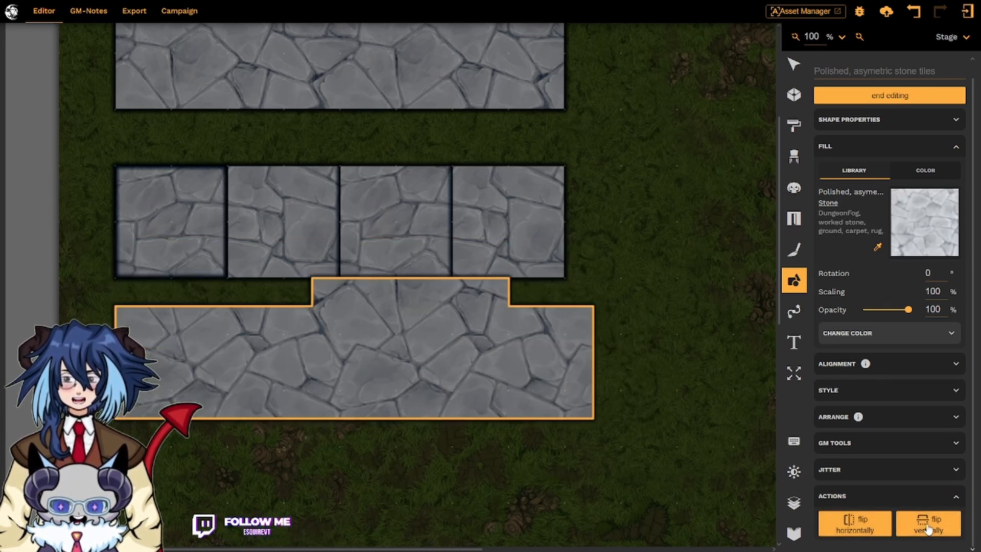
click(929, 530)
click(929, 530)
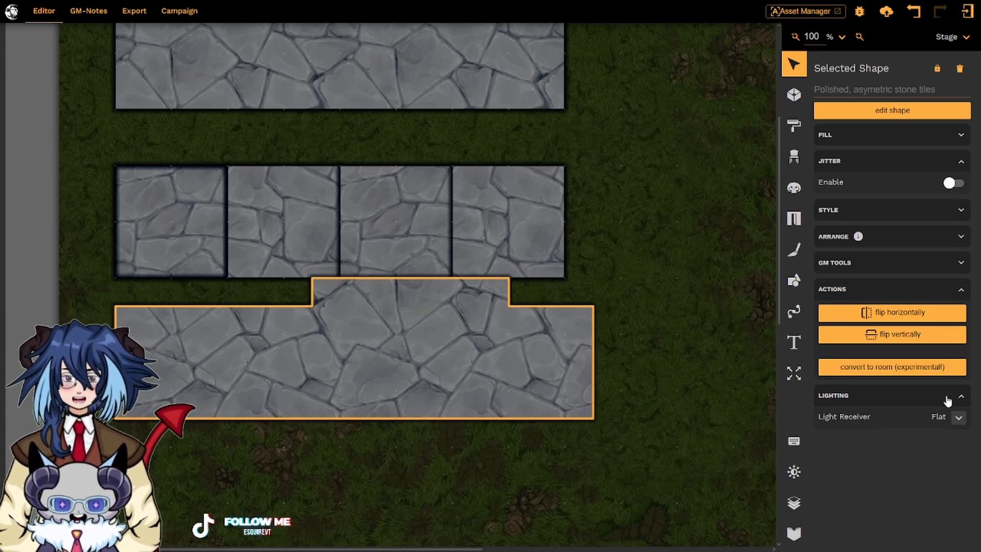
Examine the light receiver options available for the stepped stone strip
click(959, 419)
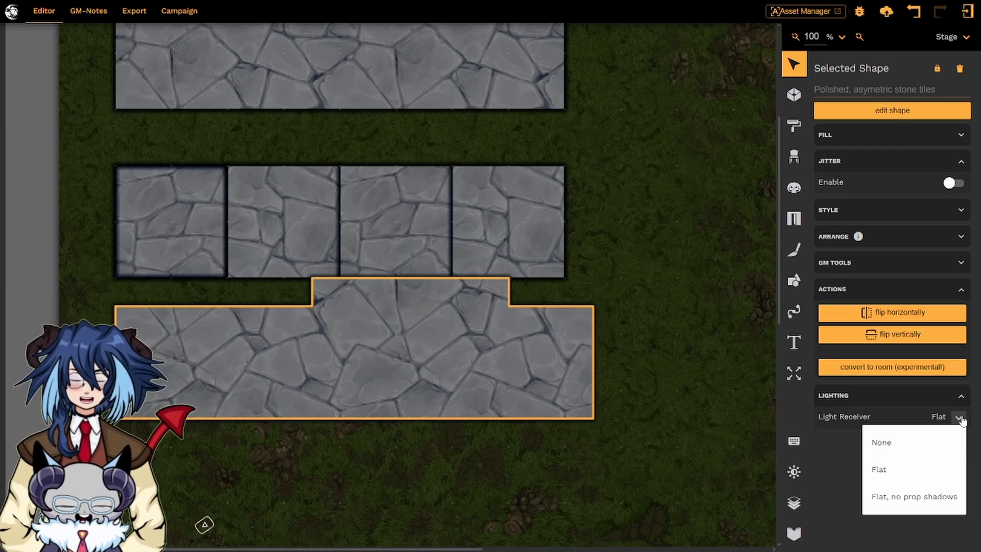
click(961, 397)
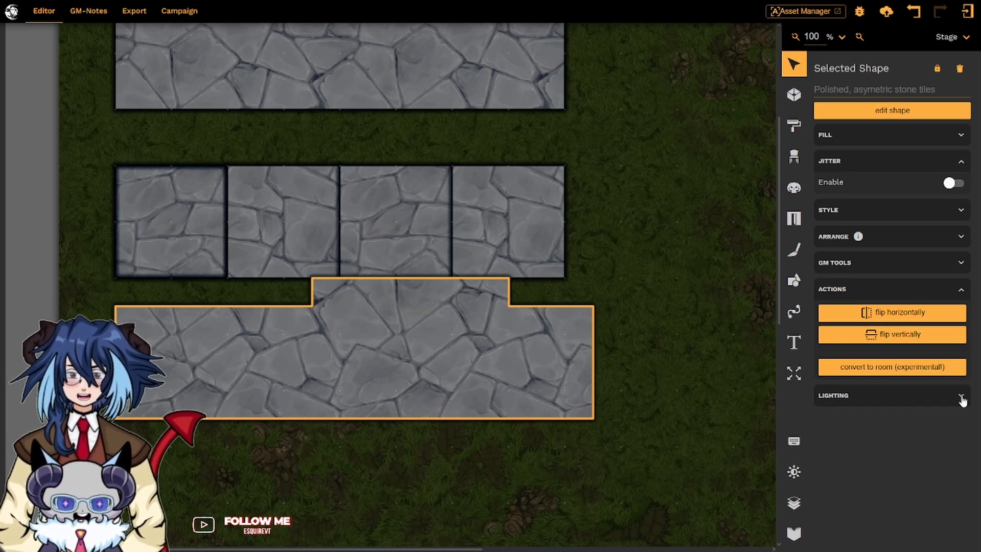